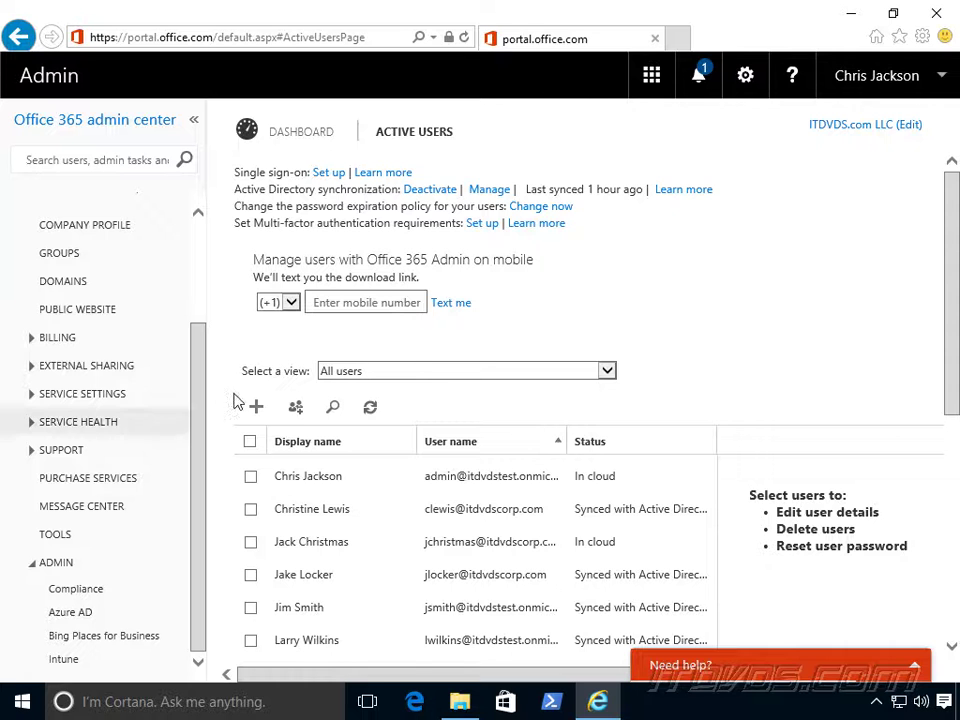
# Open the Apps list in the Microsoft Intune console from the Office 365 admin center and start adding an app
pyautogui.moveTo(199, 388); pyautogui.dragTo(193, 429)
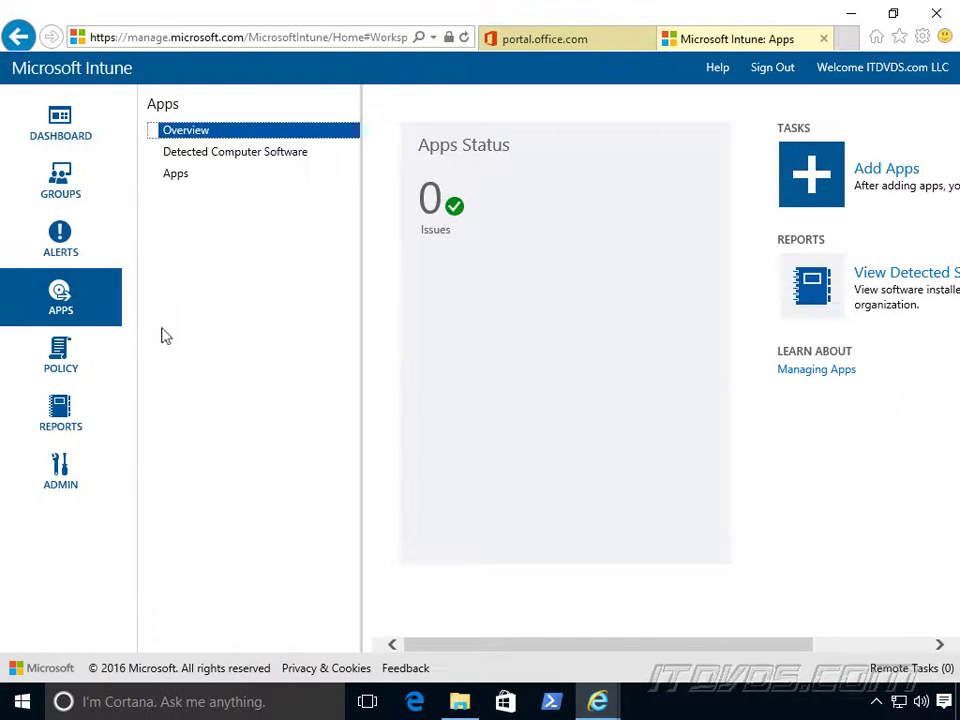
pyautogui.moveTo(643, 641); pyautogui.dragTo(753, 650)
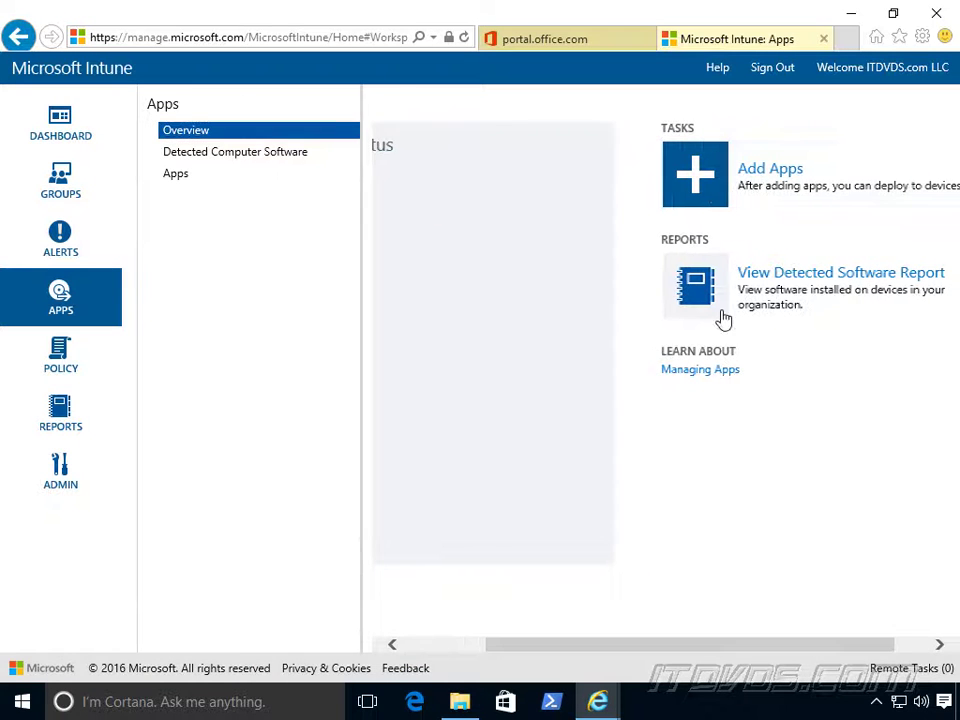
pyautogui.click(190, 180)
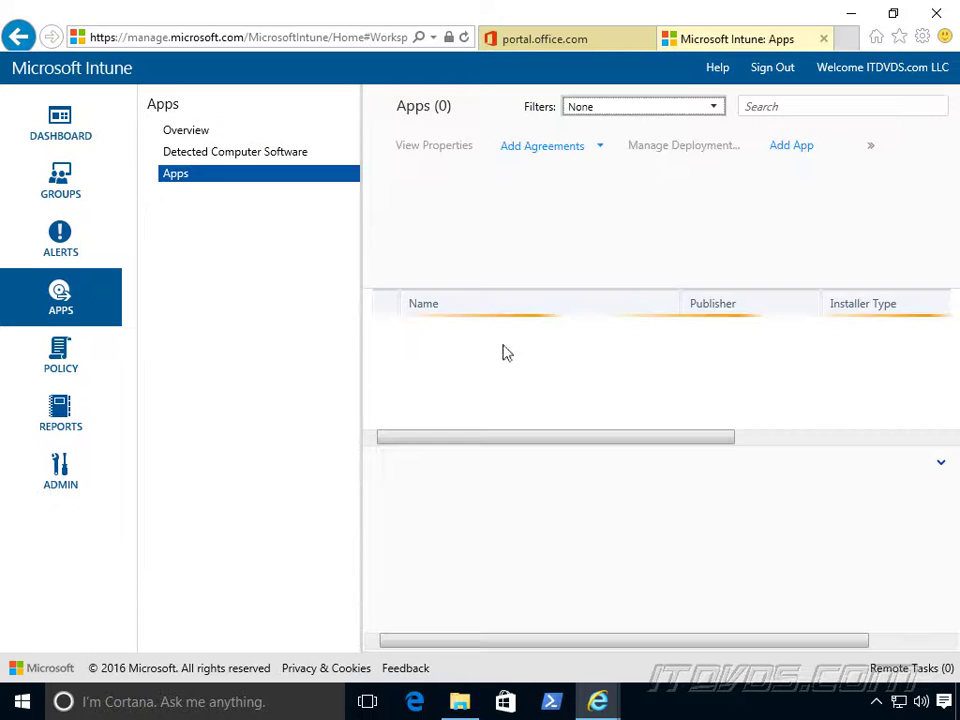
pyautogui.click(794, 147)
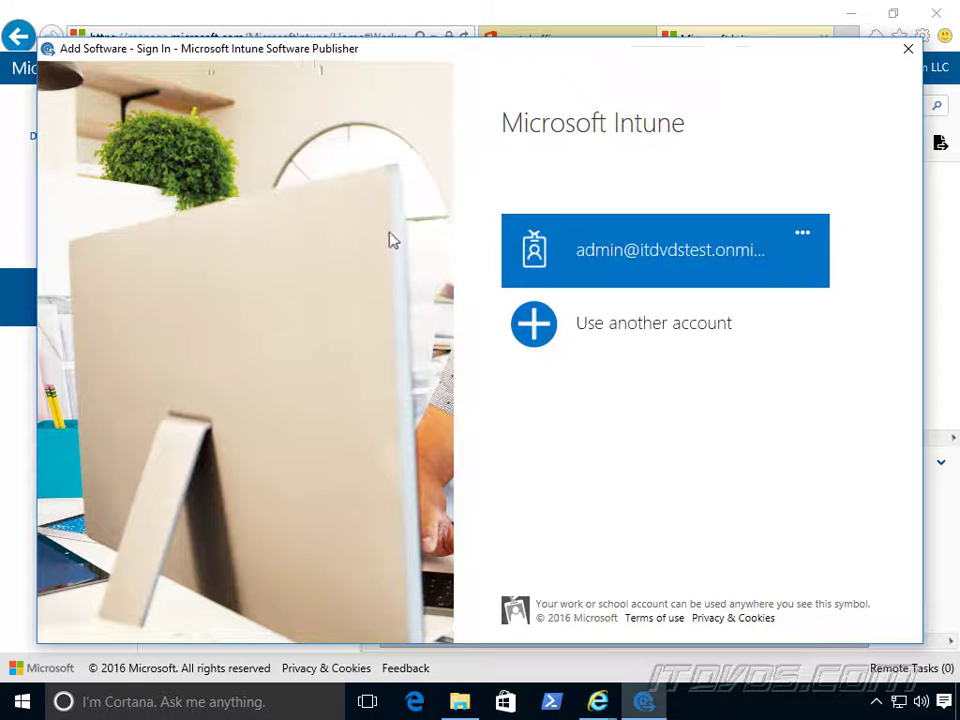
# Sign in to the Software Publisher with the listed admin account and its password, and continue past the introduction page
pyautogui.click(639, 274)
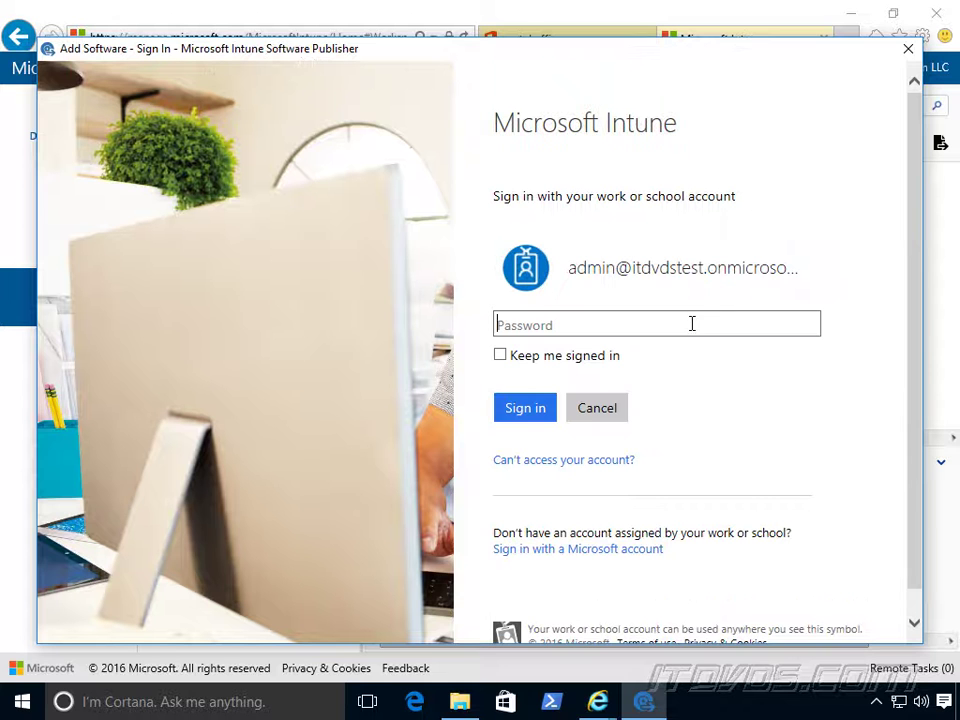
pyautogui.write('•')
pyautogui.press('Return')
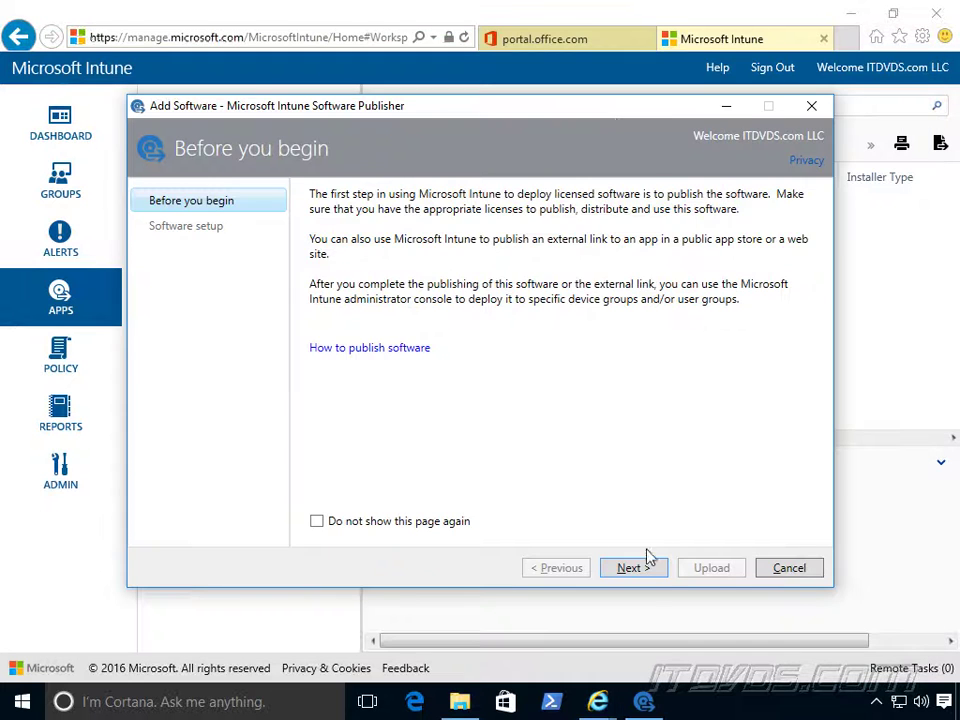
pyautogui.click(631, 567)
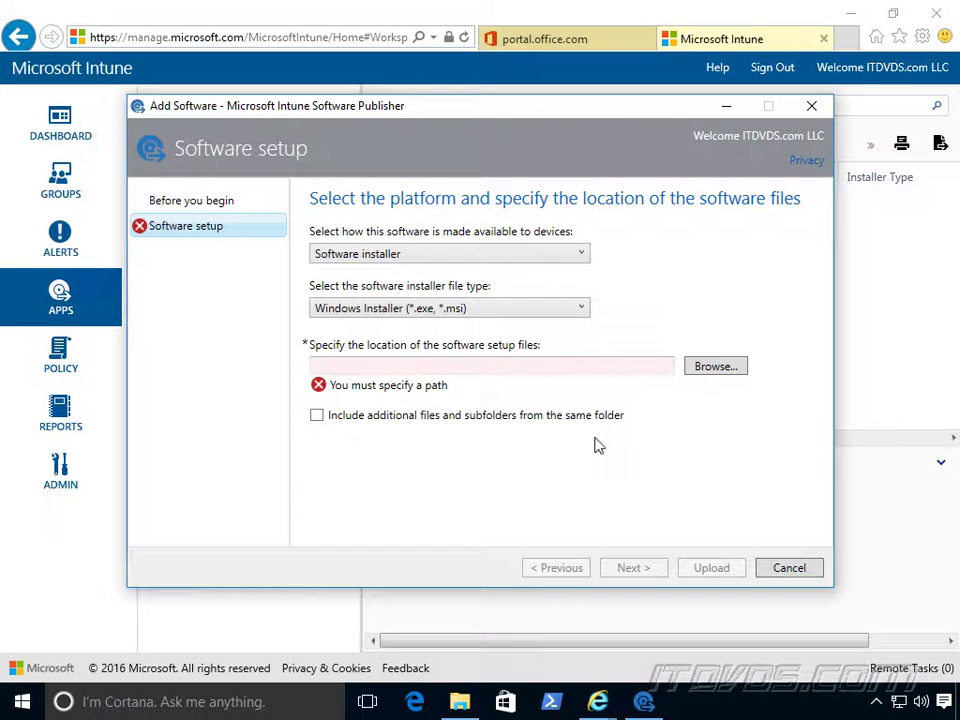
# Make the software available as a Software installer with the file type Windows app package (*.appx, *.appxbundle)
pyautogui.click(424, 256)
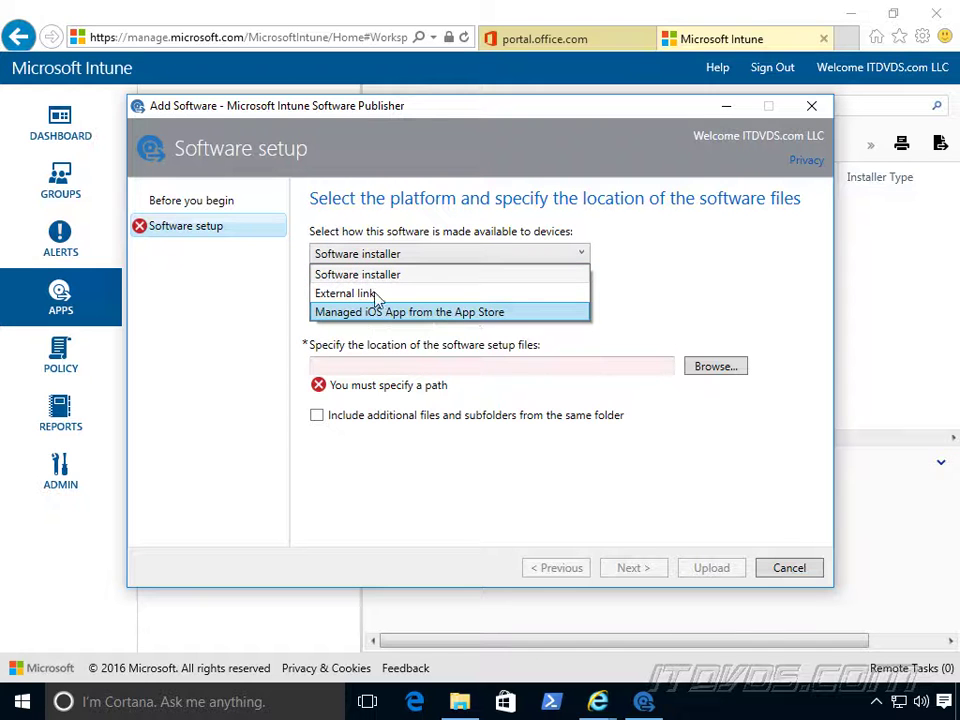
pyautogui.click(364, 274)
pyautogui.click(419, 310)
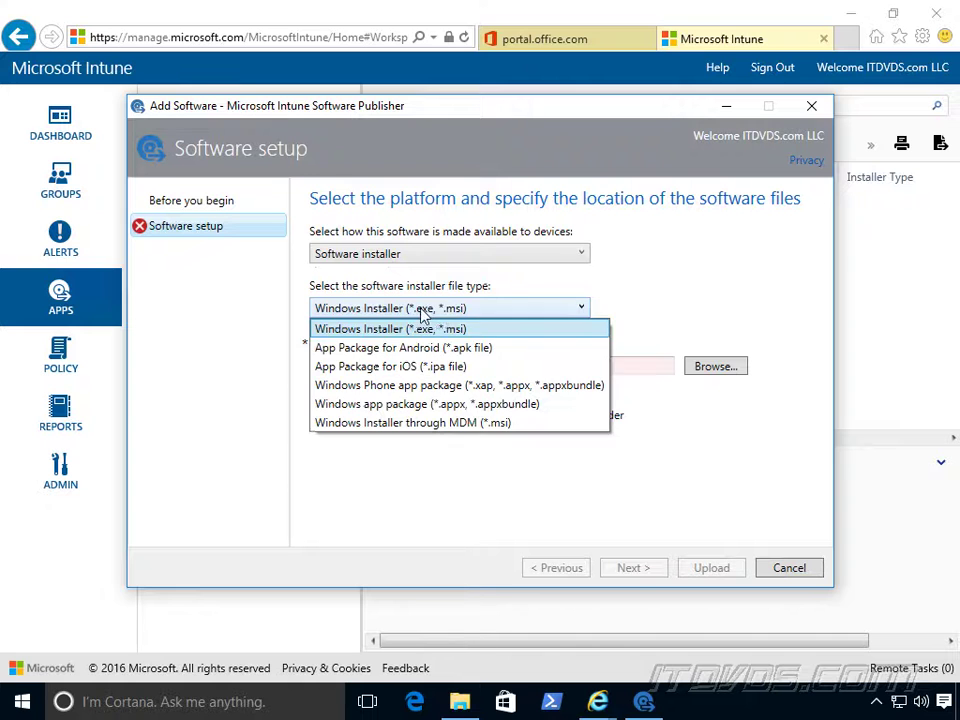
pyautogui.click(395, 404)
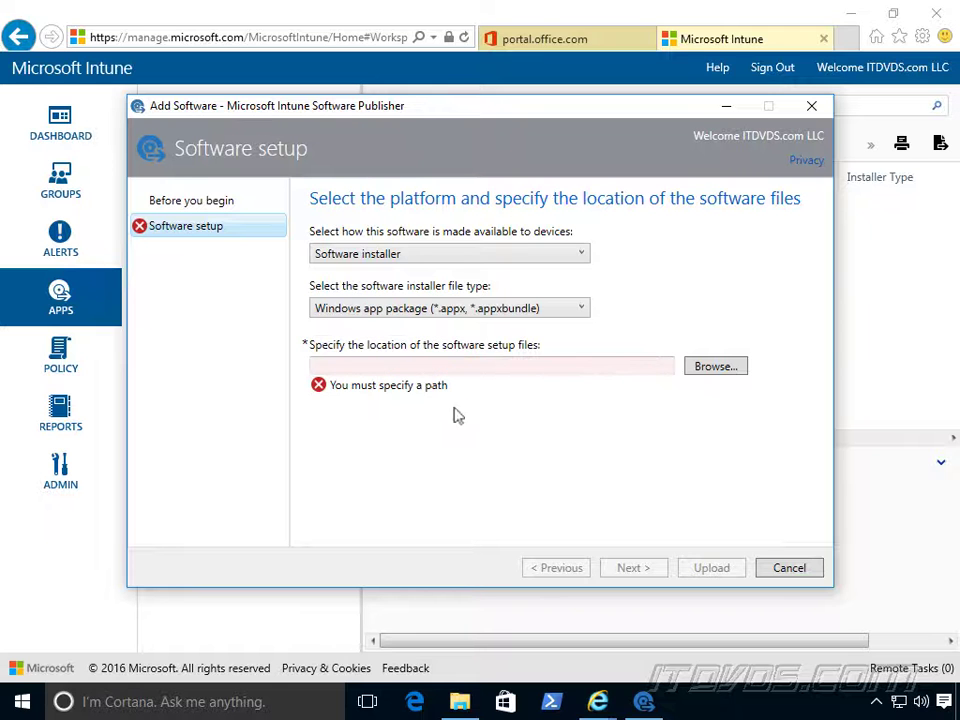
# Specify TestAppITDVDS.appx from the C:\TestApp folder as the software setup file and proceed to the software description
pyautogui.click(716, 367)
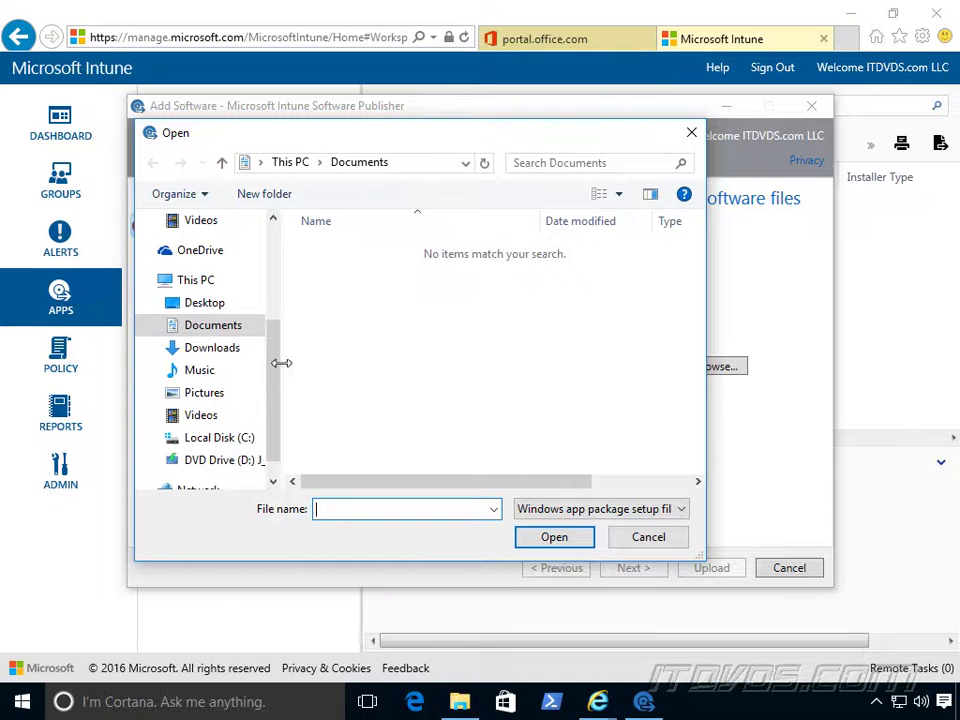
pyautogui.click(238, 441)
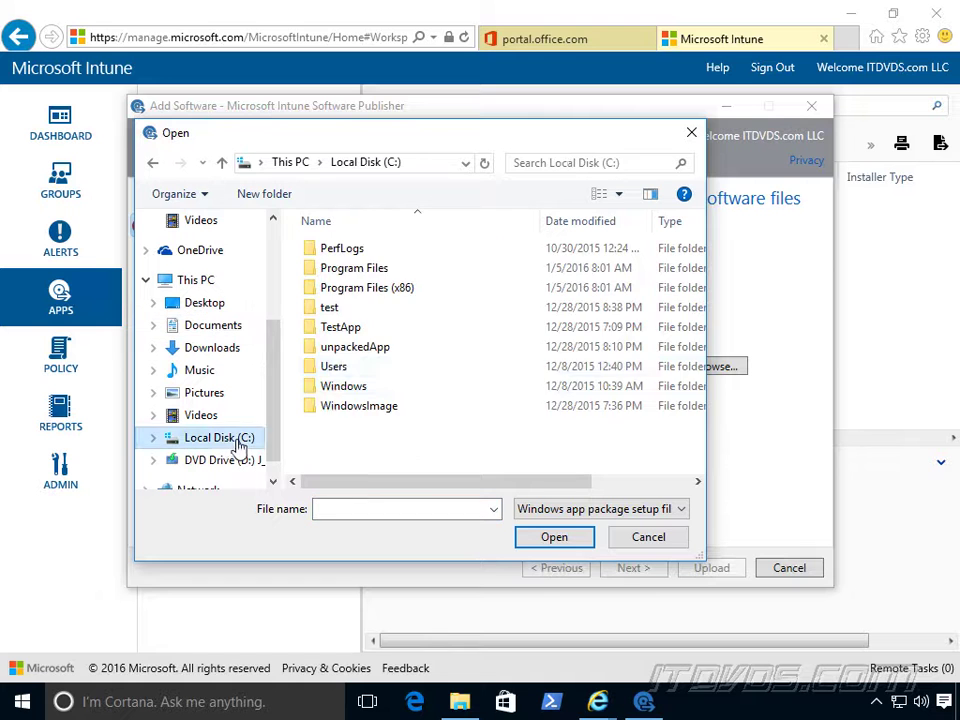
pyautogui.doubleClick(347, 330)
pyautogui.click(400, 250)
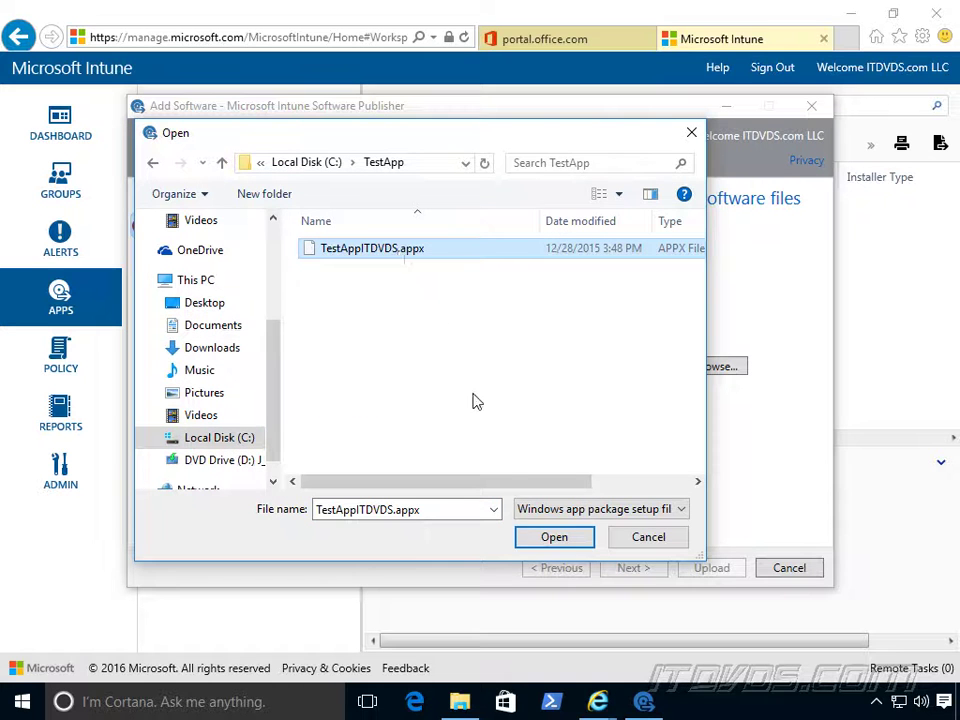
pyautogui.click(578, 541)
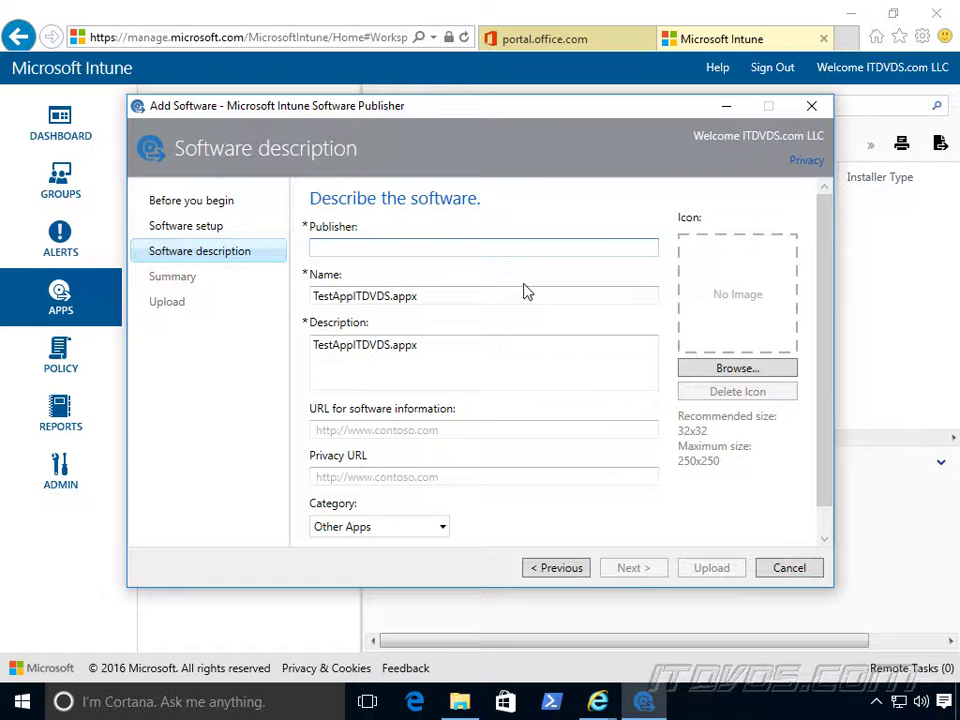
# Describe the software with publisher "ITDVDS Test", name "Test App for ITDVDS", description "This app helps in day to day operations" and category Computer Management
pyautogui.write('ITDVDS Test')
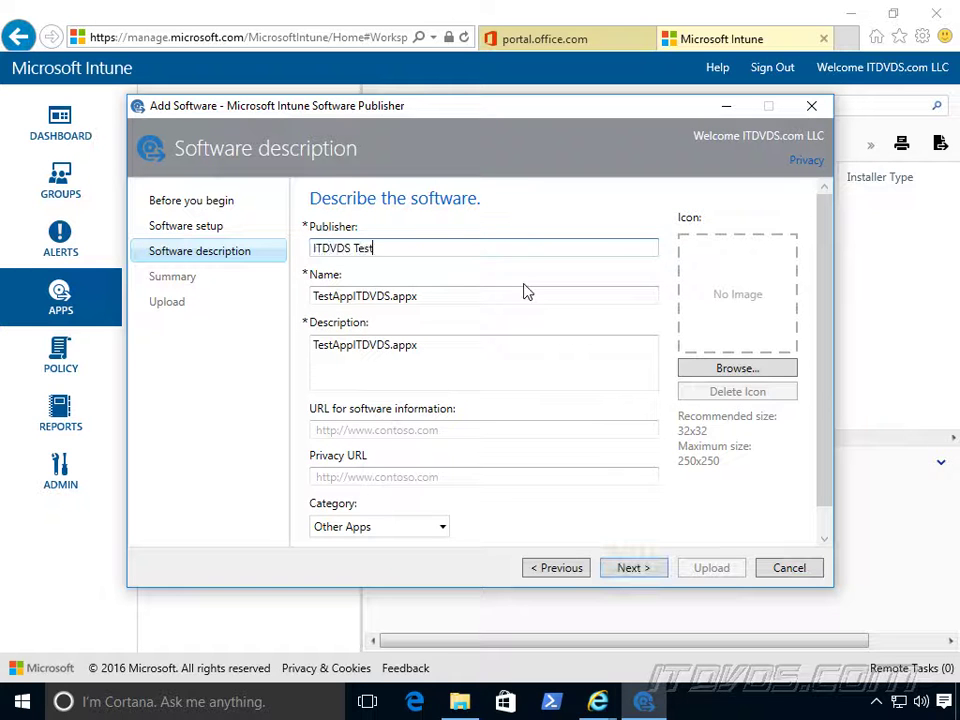
pyautogui.press('Tab')
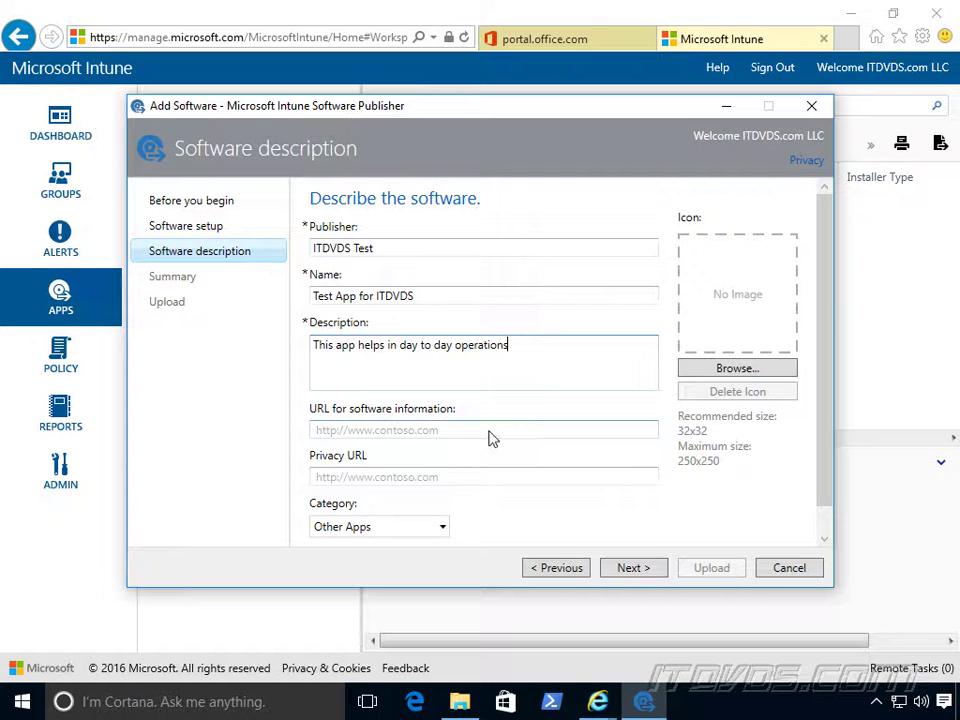
pyautogui.click(349, 471)
pyautogui.click(443, 531)
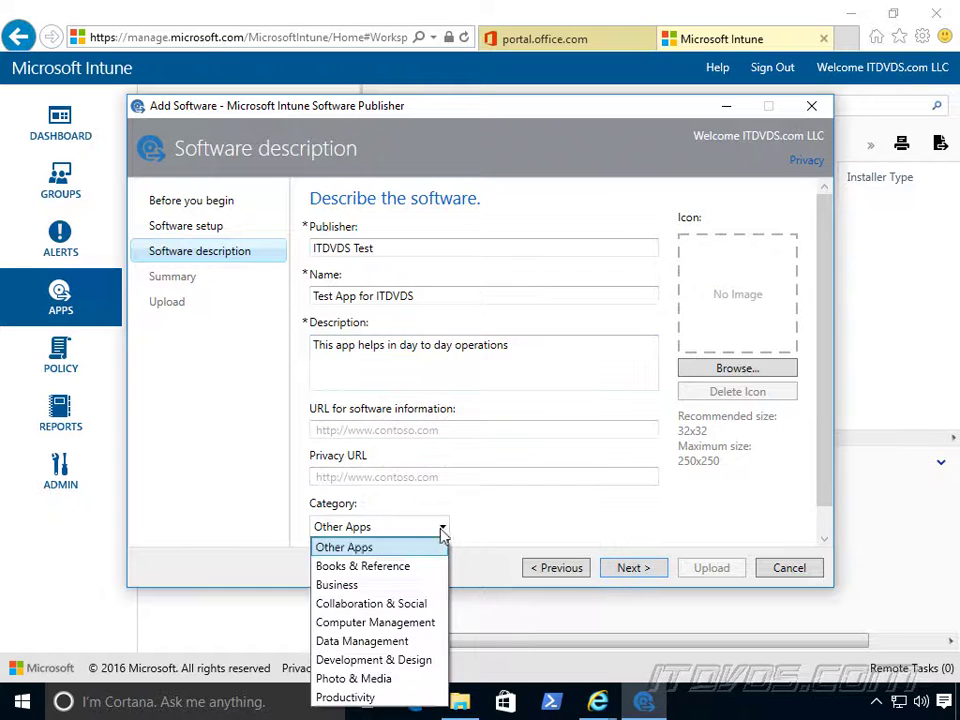
pyautogui.click(420, 623)
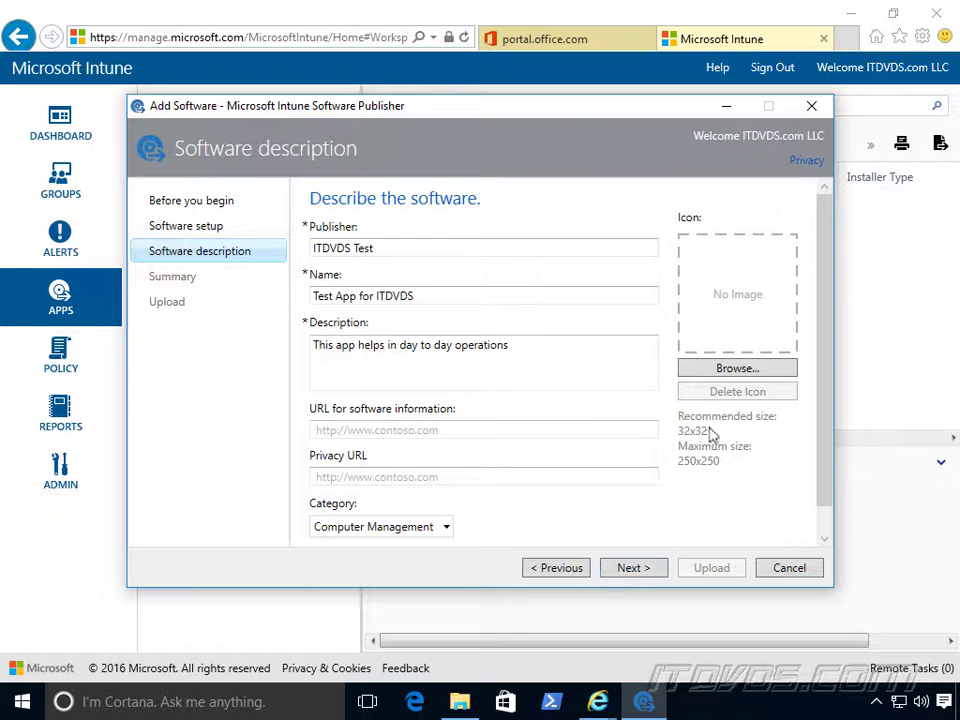
# Upload the described software to Intune without choosing an icon image and close the publisher wizard
pyautogui.click(757, 370)
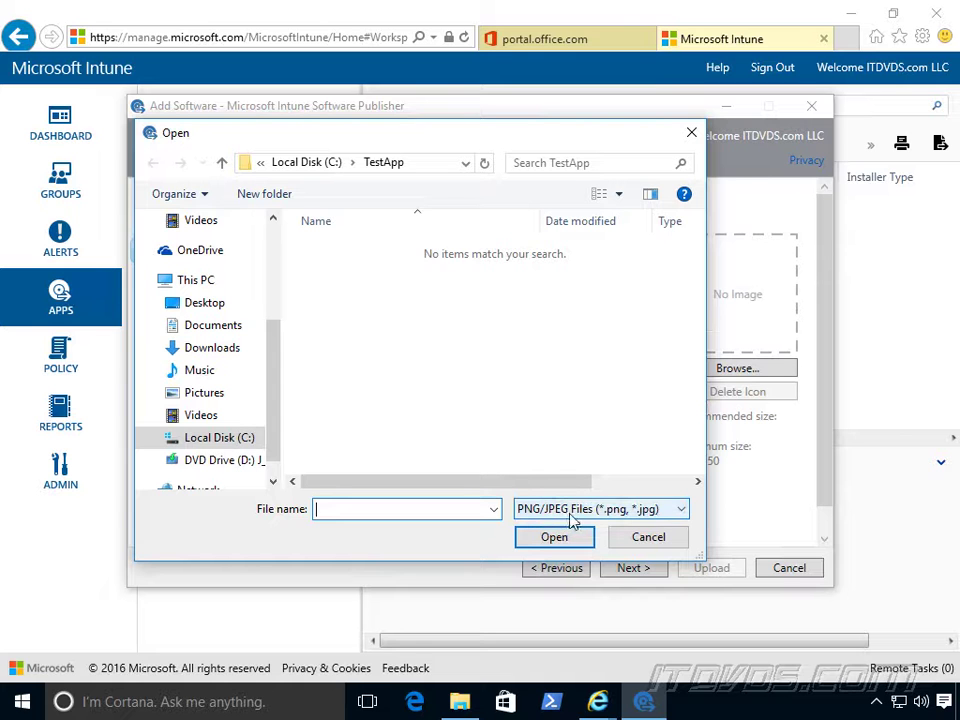
pyautogui.click(652, 537)
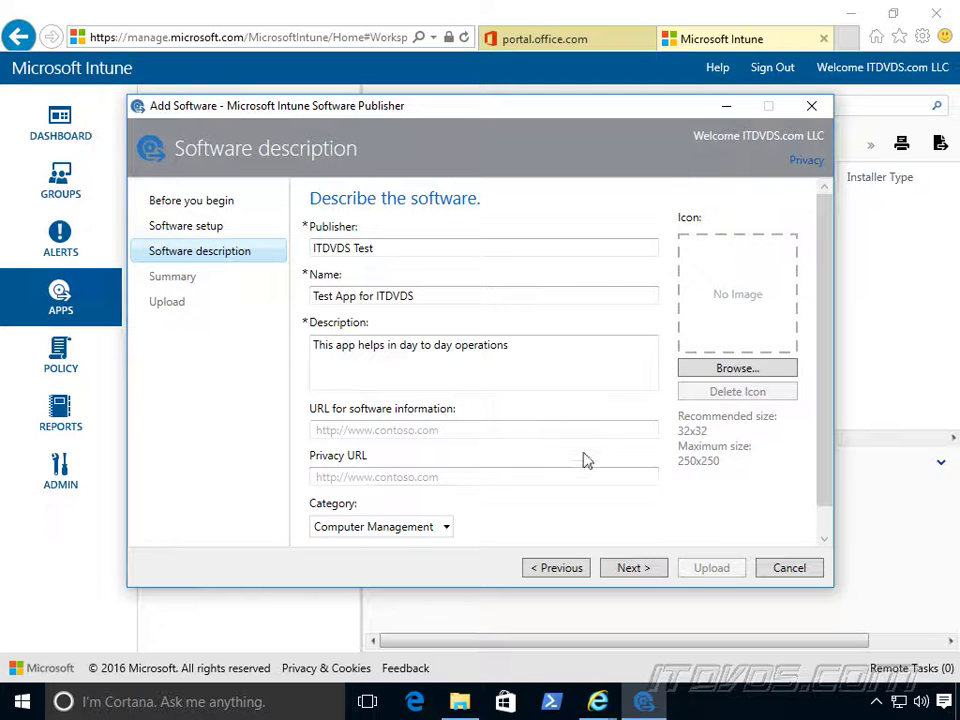
pyautogui.click(639, 572)
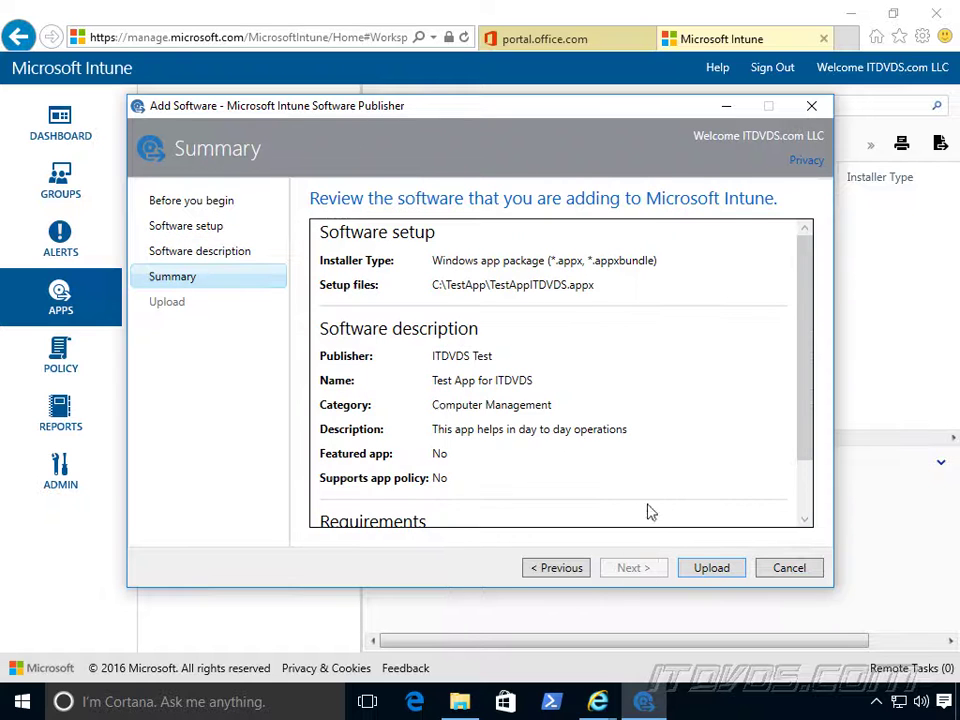
pyautogui.click(730, 572)
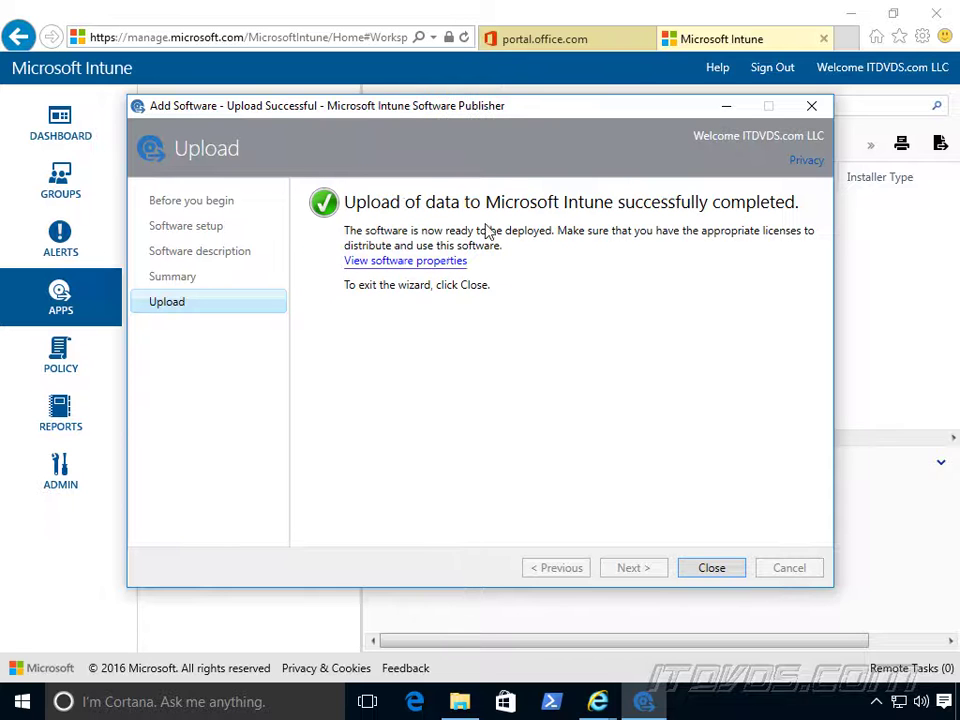
pyautogui.click(714, 570)
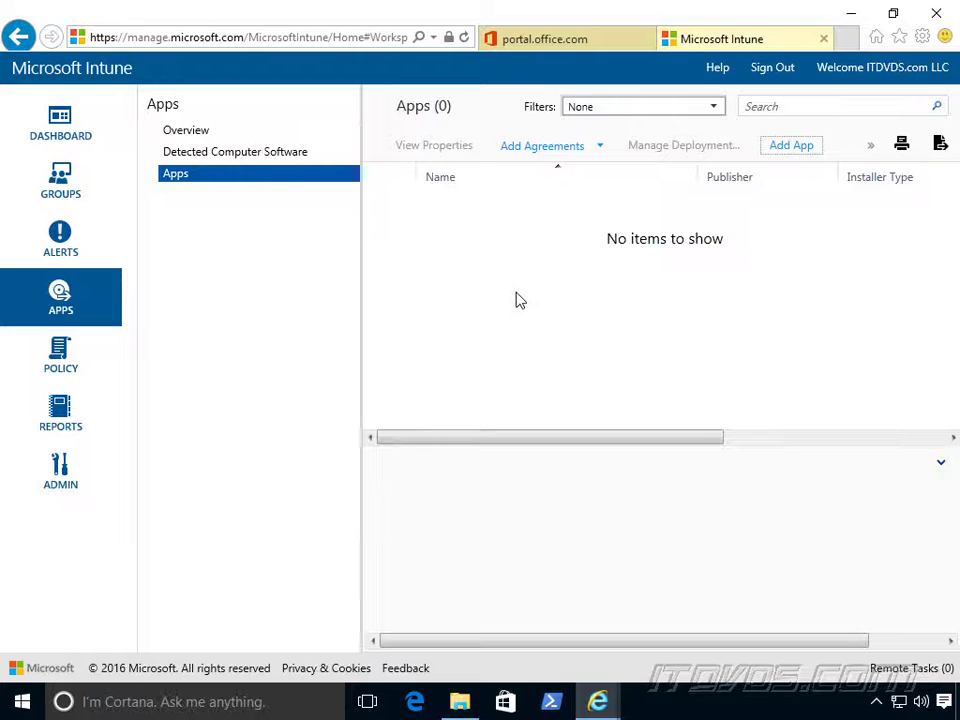
# Reload the Apps list and open the deployment management for Test App for ITDVDS
pyautogui.click(190, 131)
pyautogui.click(184, 175)
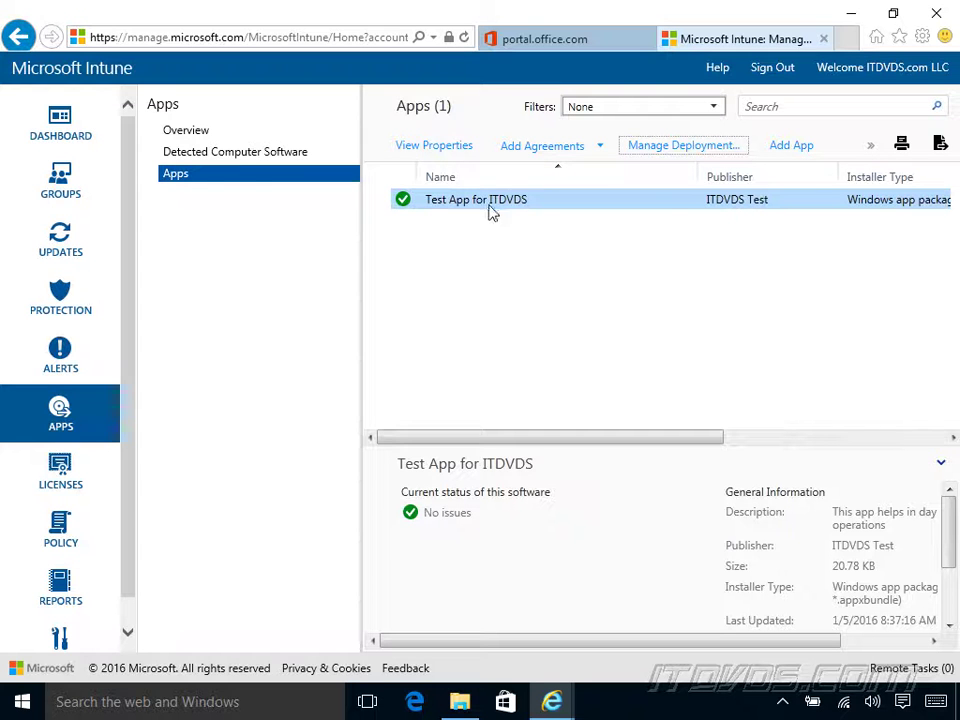
pyautogui.click(705, 148)
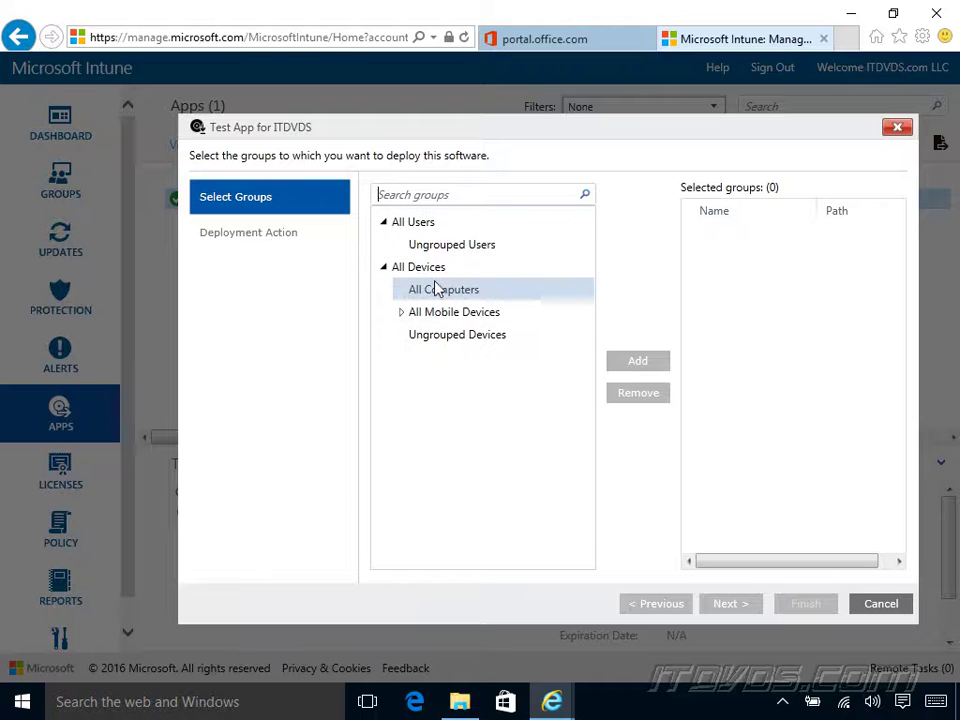
# Add All Users to the deployment to check its approval options, and remove that group again
pyautogui.click(428, 228)
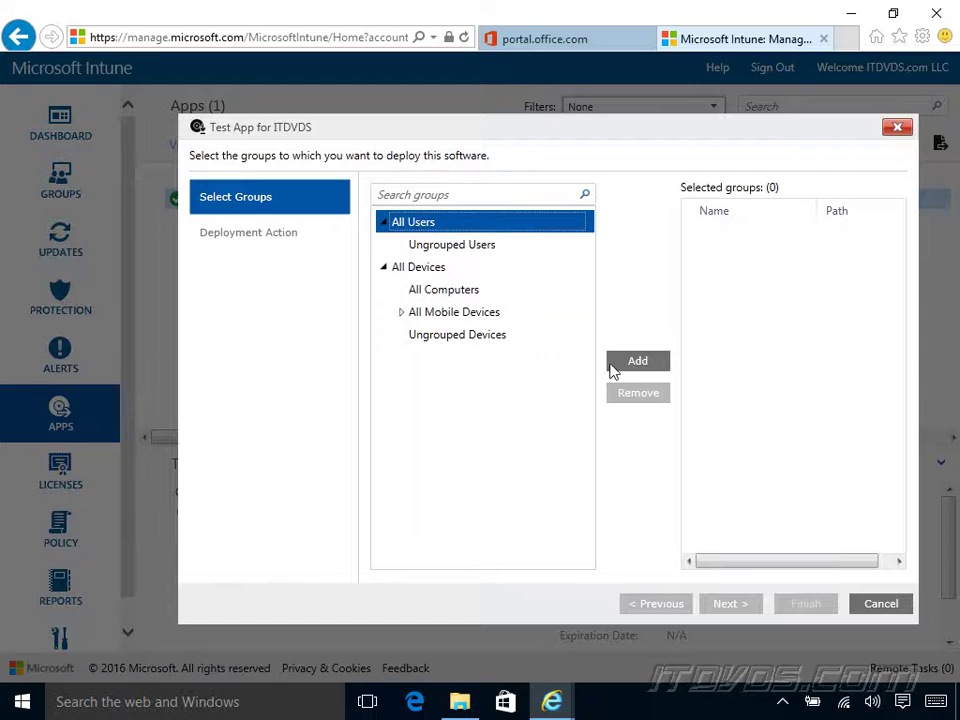
pyautogui.click(640, 364)
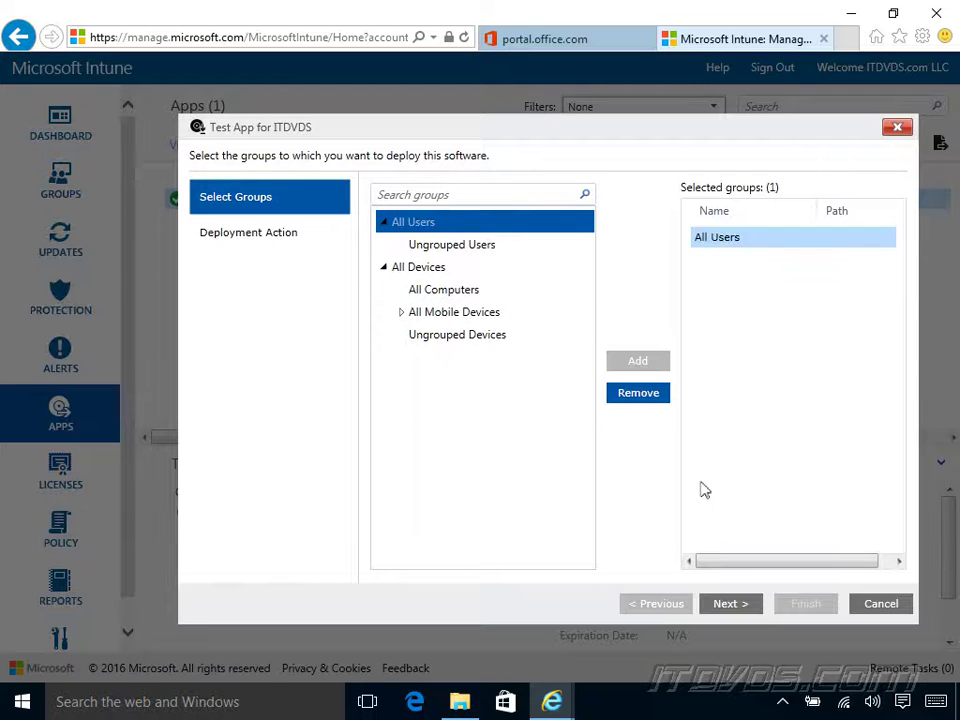
pyautogui.click(731, 608)
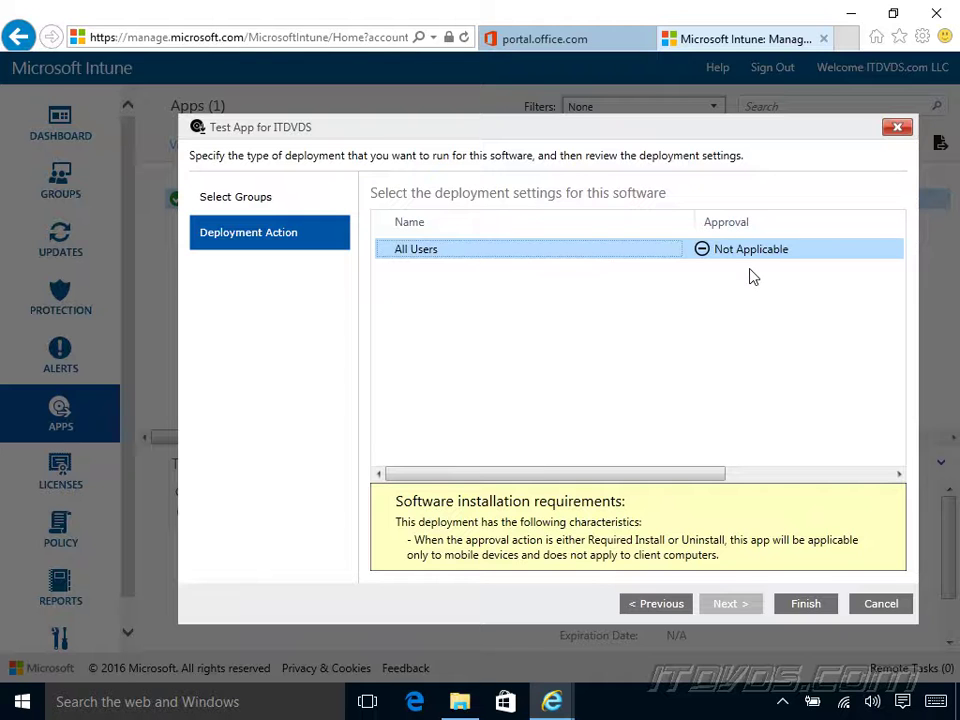
pyautogui.click(709, 251)
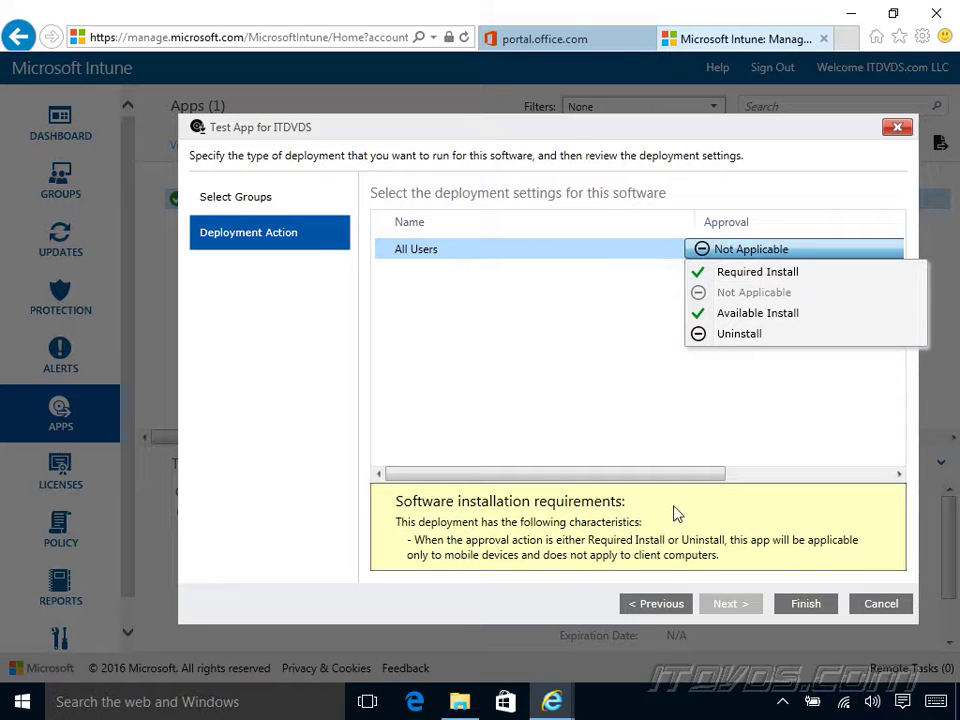
pyautogui.click(664, 610)
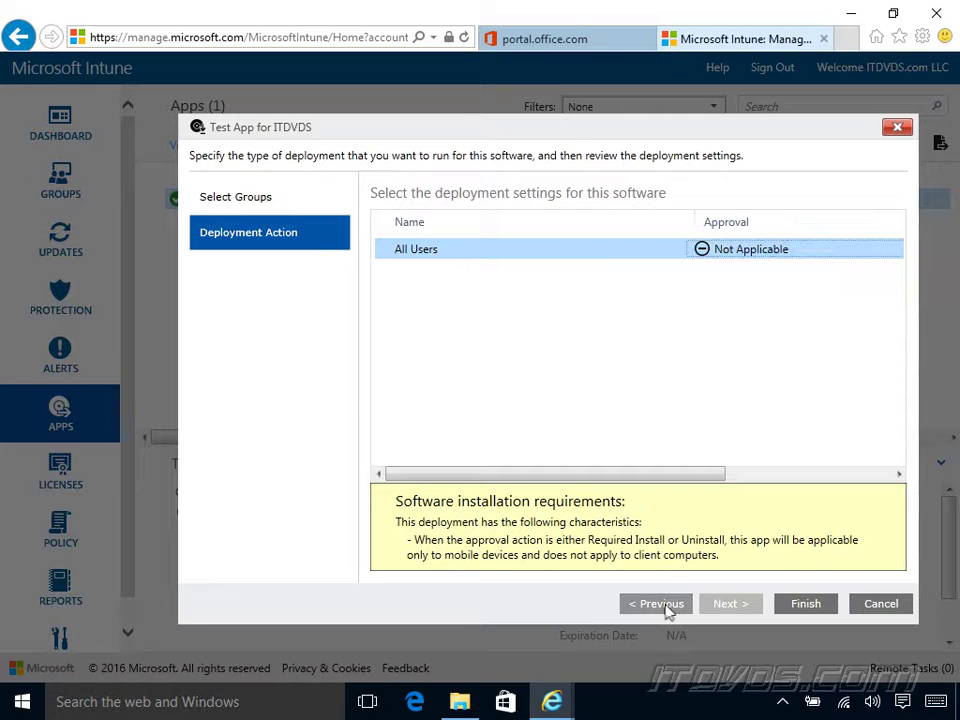
pyautogui.click(668, 610)
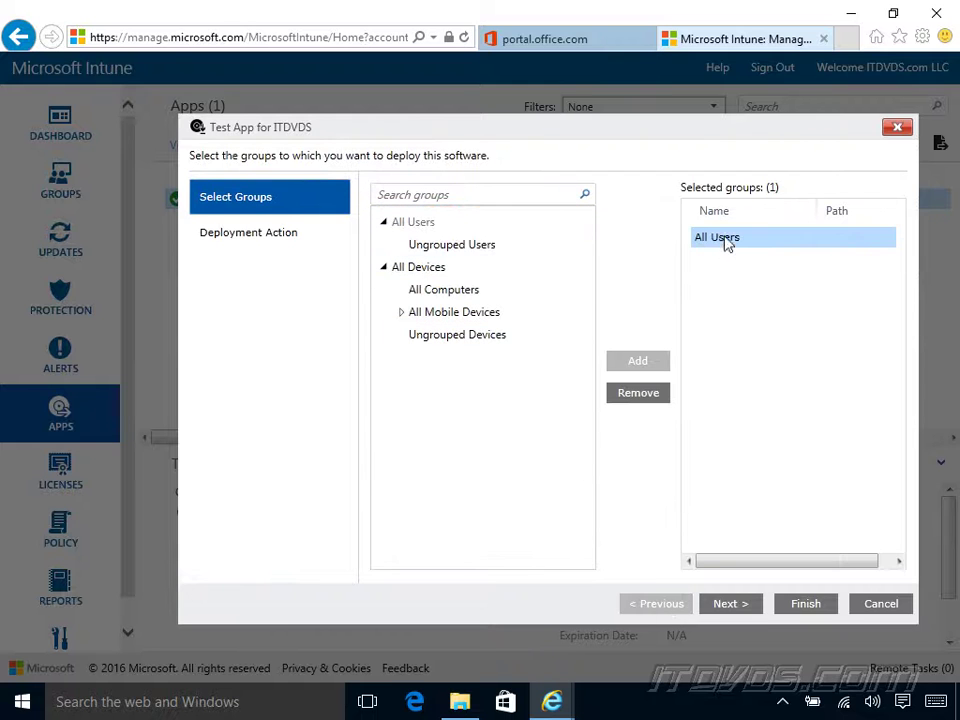
pyautogui.click(646, 397)
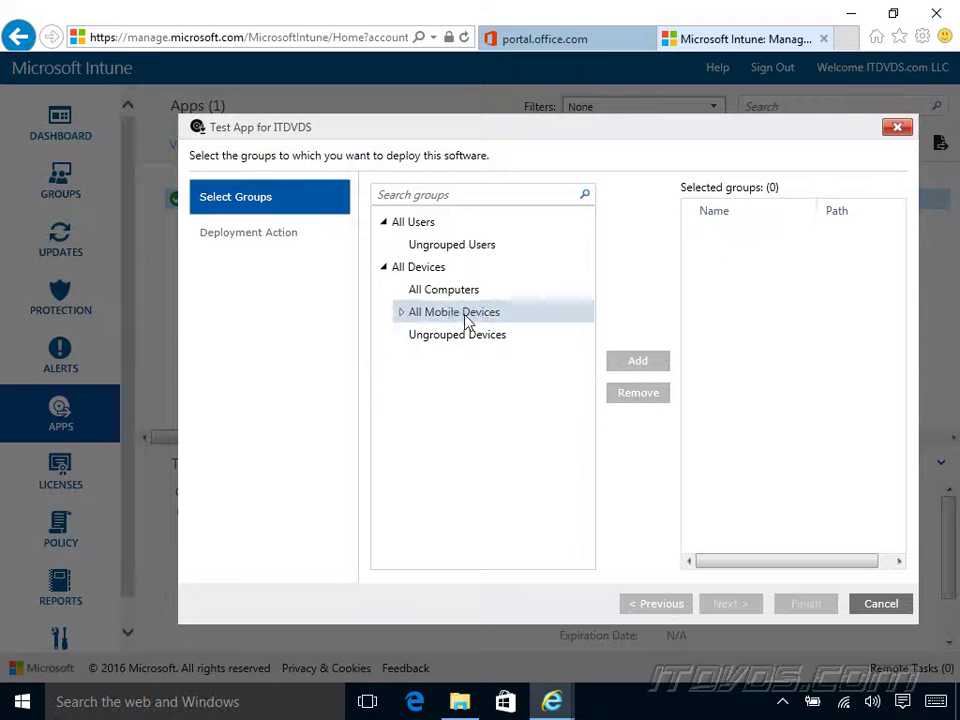
# Add All Devices to the deployment to check its approval options, and remove that group again
pyautogui.click(439, 267)
pyautogui.click(637, 363)
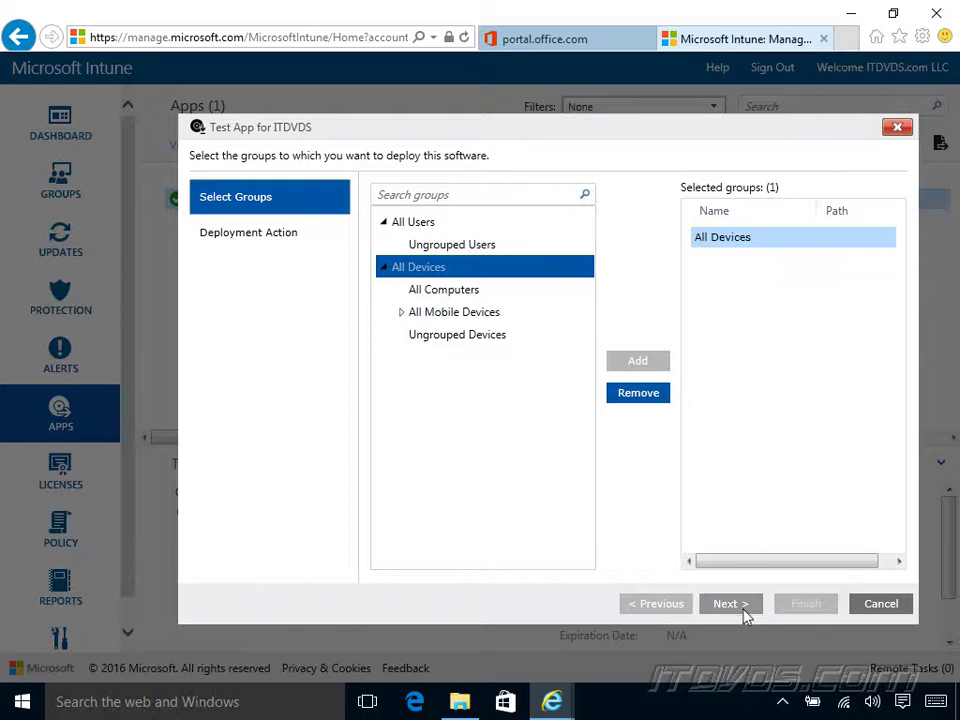
pyautogui.click(730, 604)
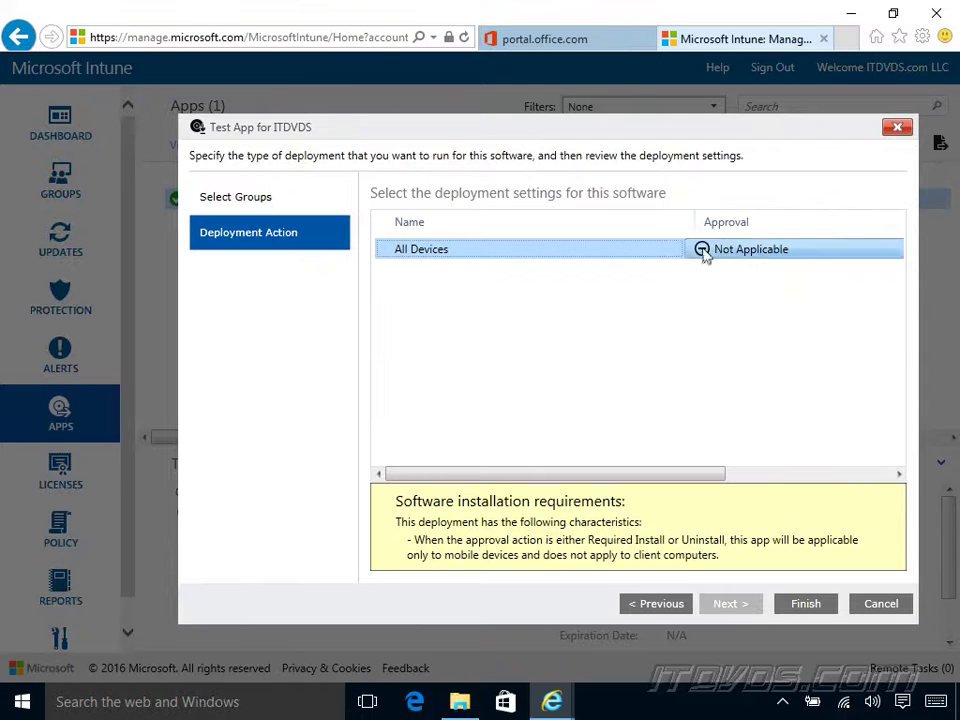
pyautogui.click(703, 251)
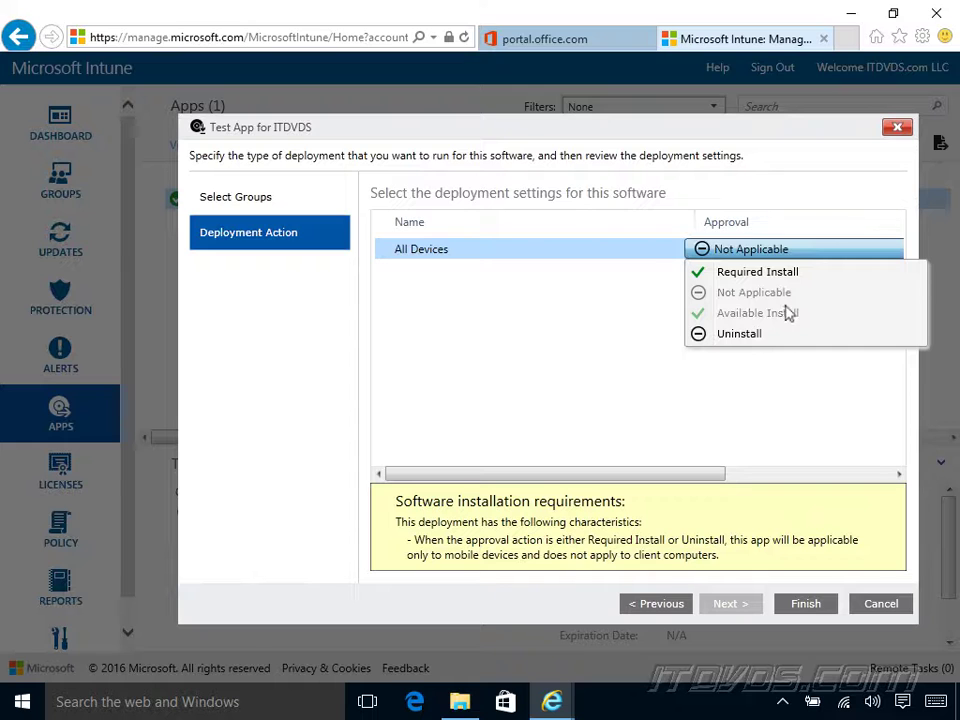
pyautogui.click(660, 606)
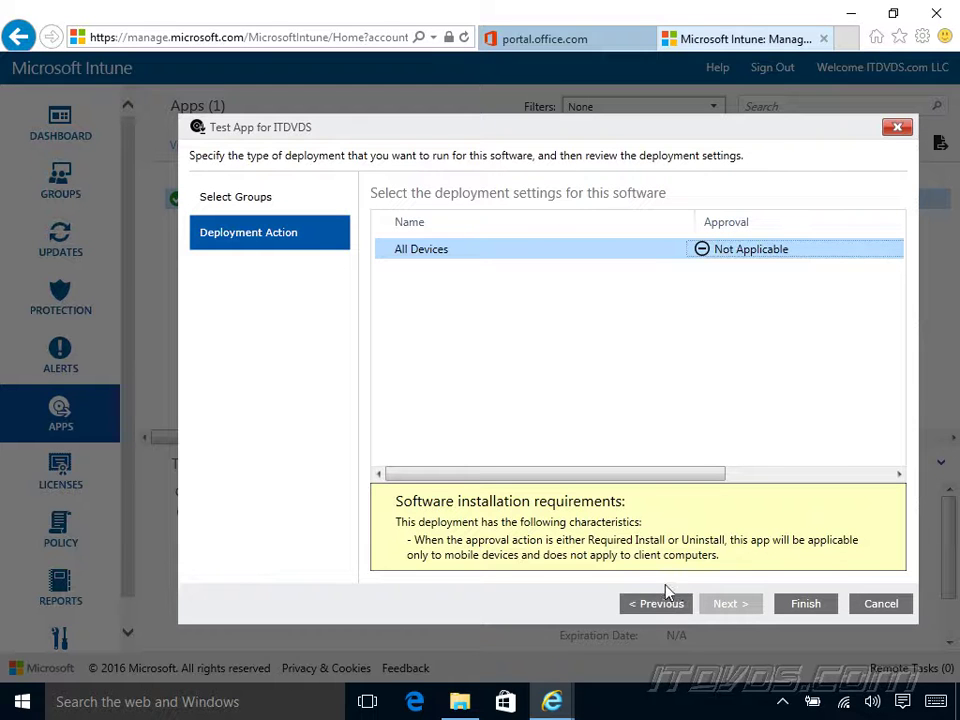
pyautogui.click(663, 606)
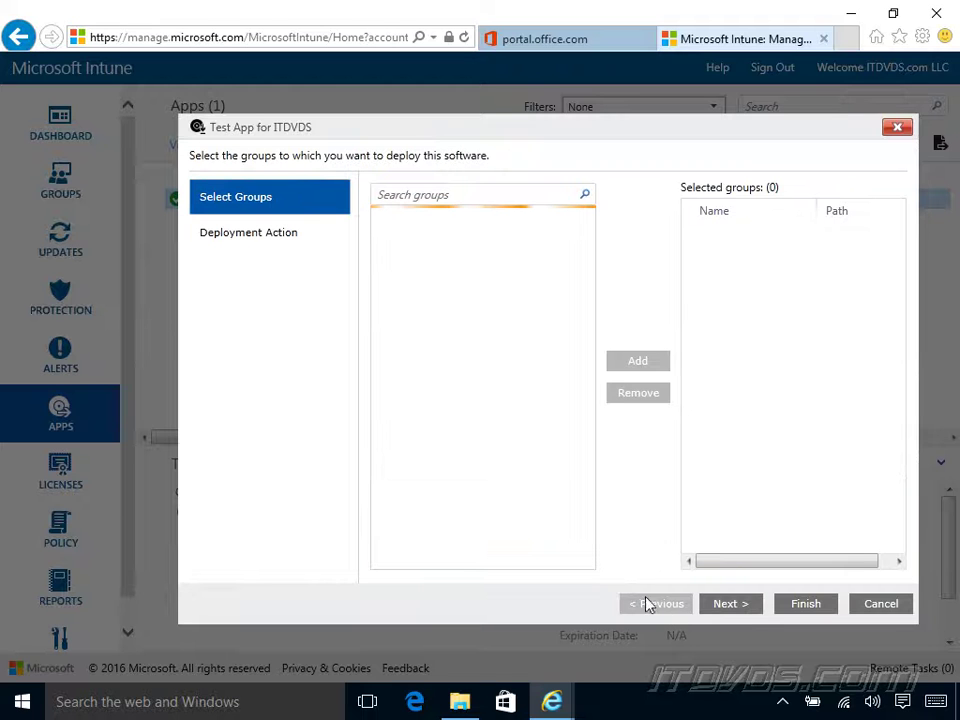
pyautogui.click(640, 393)
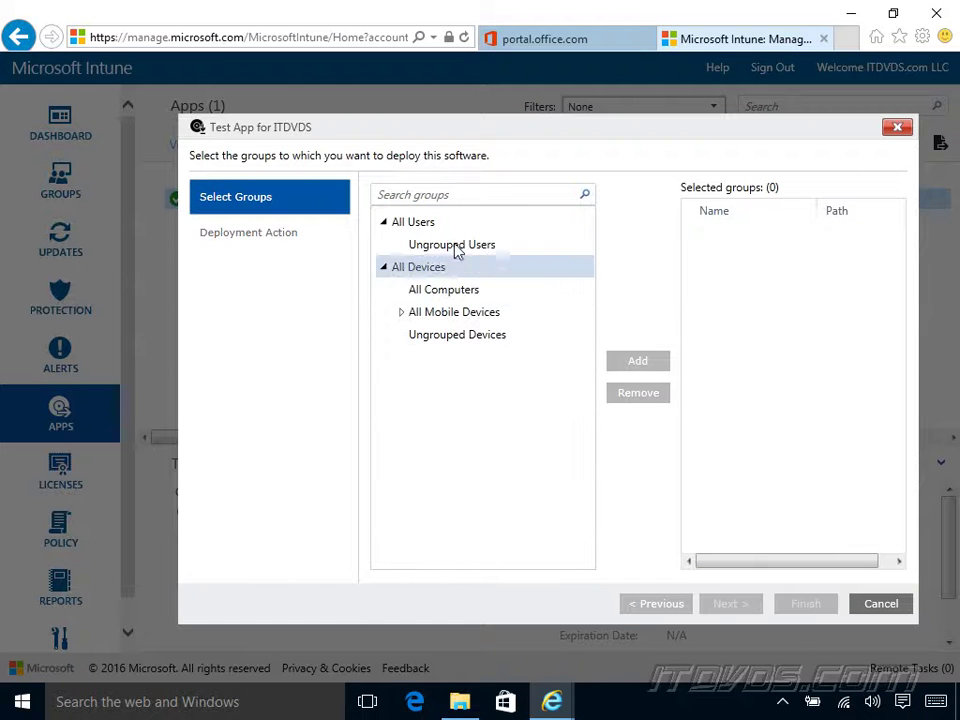
# Deploy the software to All Users with the approval set to Available Install, and finish the deployment
pyautogui.click(413, 222)
pyautogui.click(659, 373)
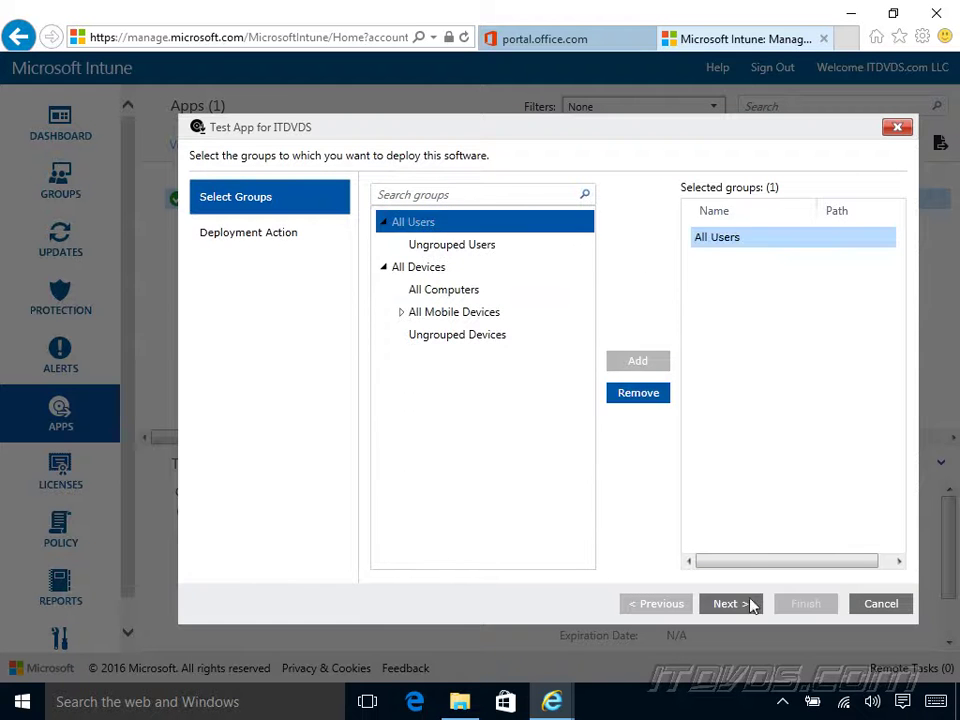
pyautogui.click(730, 604)
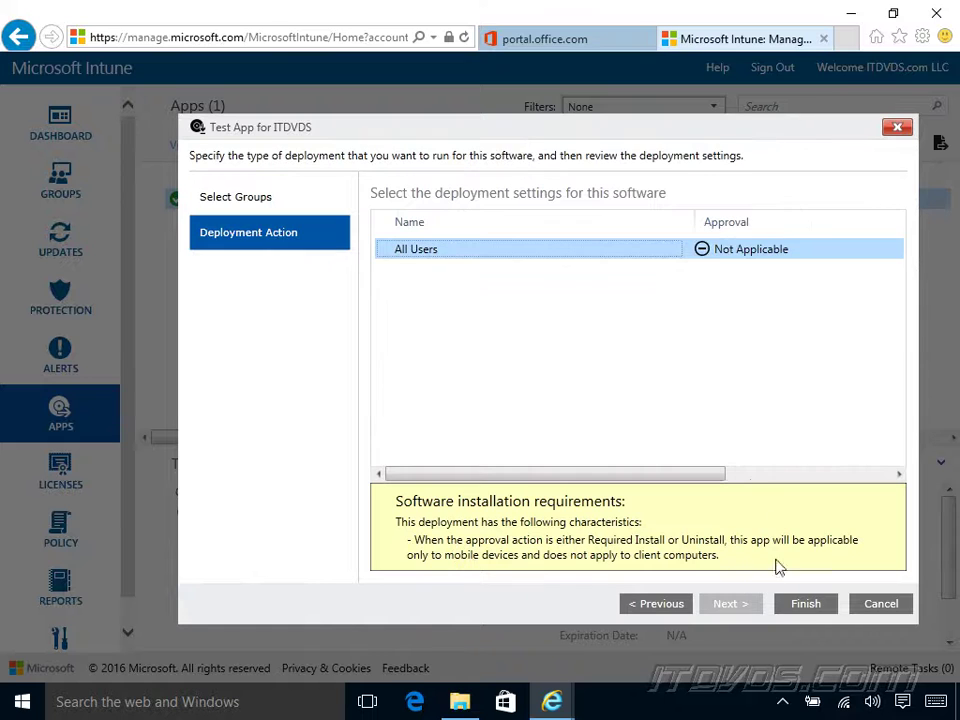
pyautogui.click(703, 249)
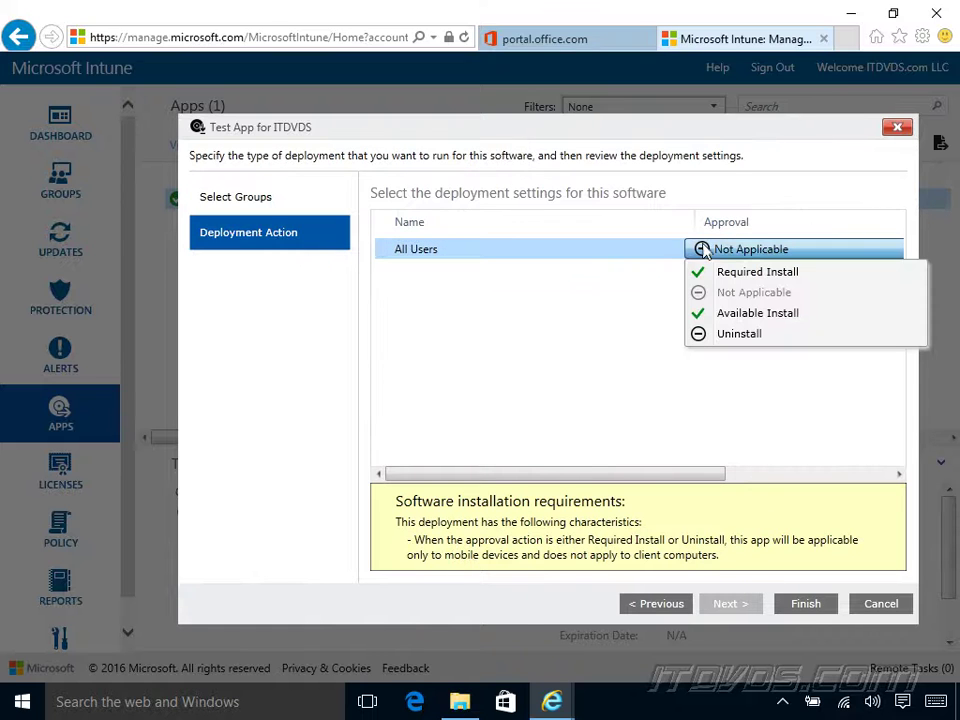
pyautogui.click(779, 314)
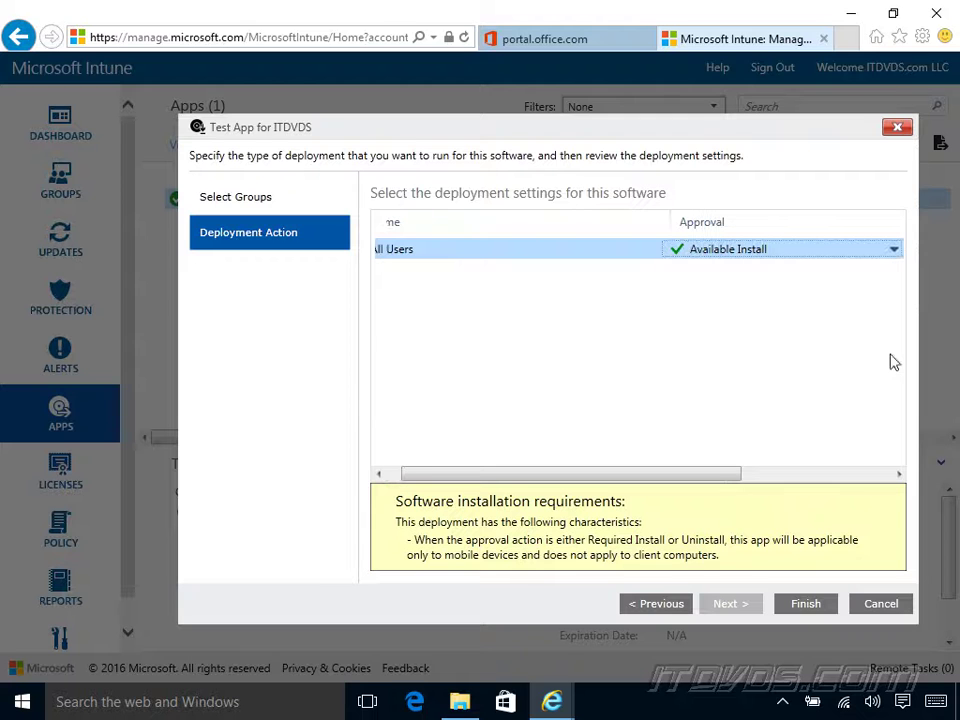
pyautogui.click(825, 605)
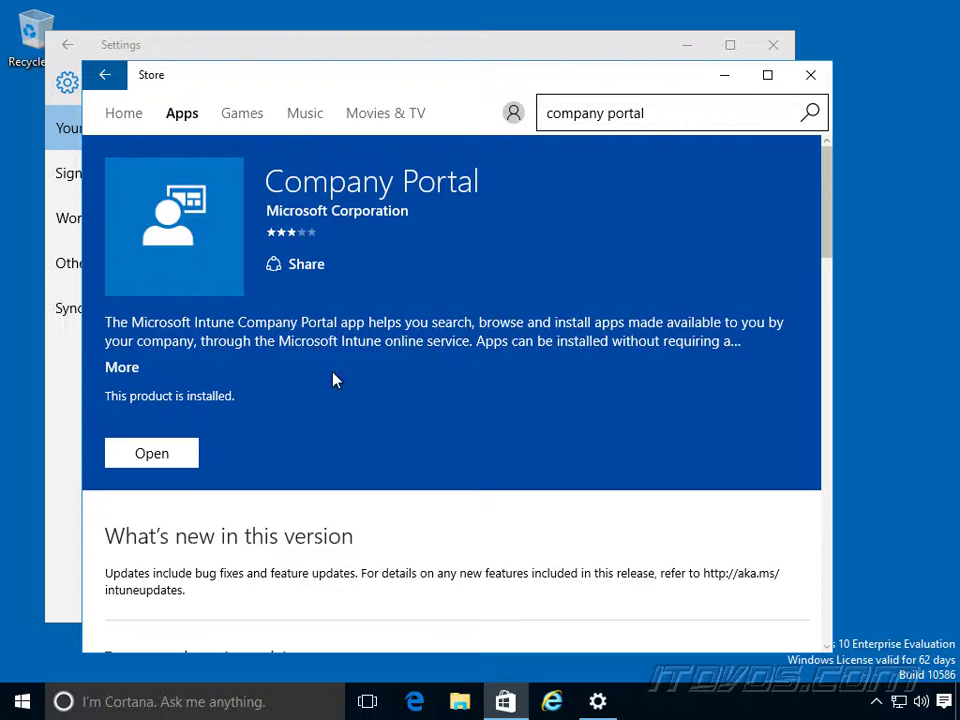
# Switch to the Company Portal app on the client computer and install Test App for ITDVDS
pyautogui.click(178, 453)
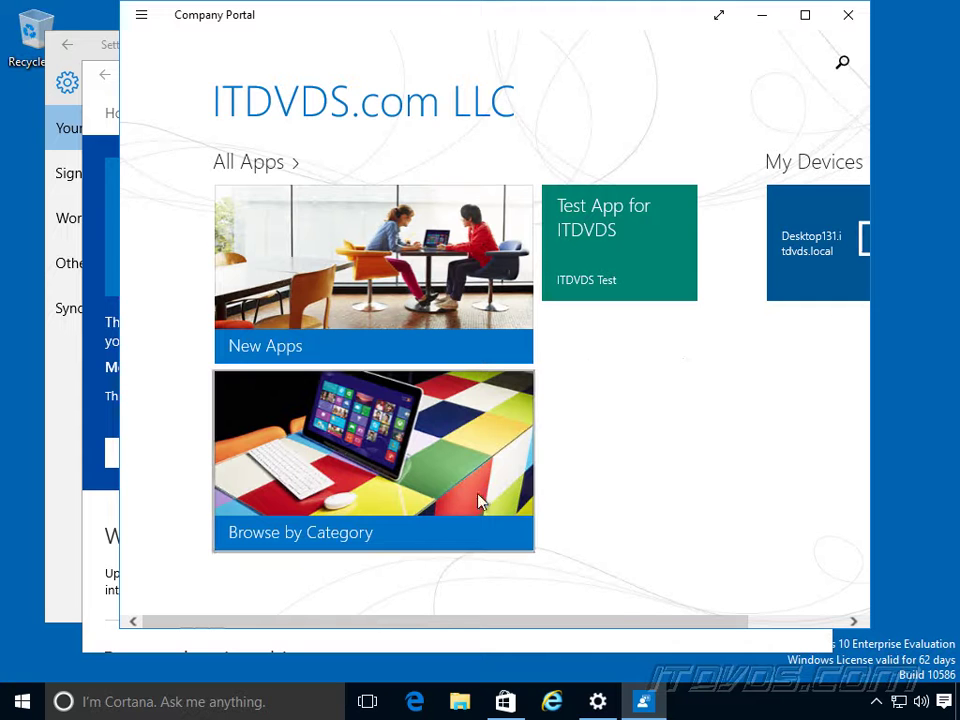
pyautogui.moveTo(632, 628)
pyautogui.mouseDown()
pyautogui.moveTo(700, 630)
pyautogui.moveTo(648, 626)
pyautogui.mouseUp()
pyautogui.click(585, 250)
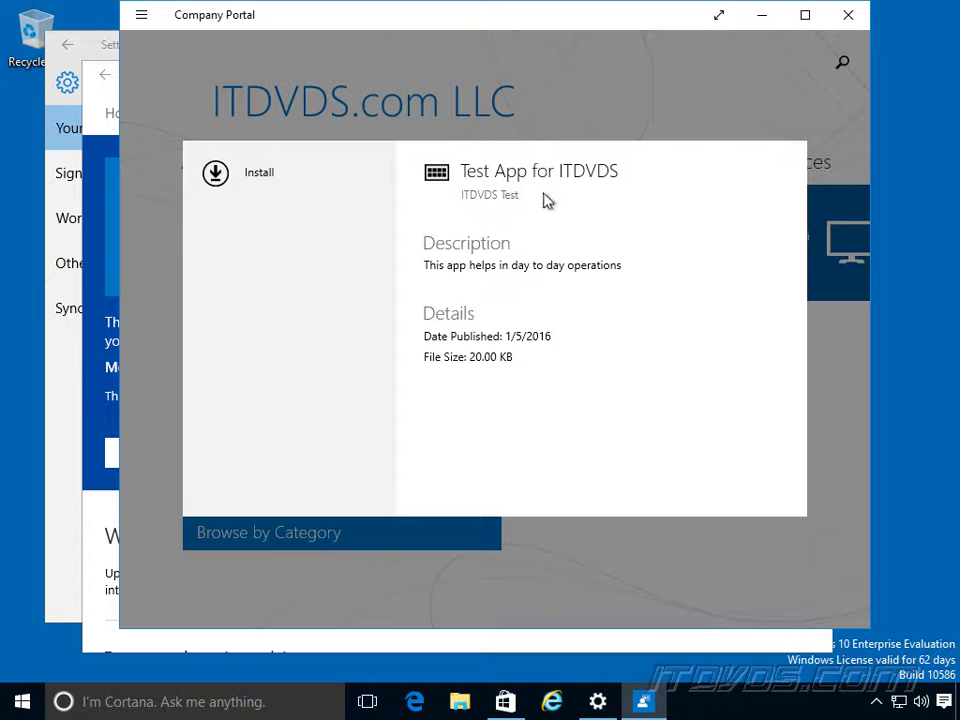
pyautogui.click(261, 176)
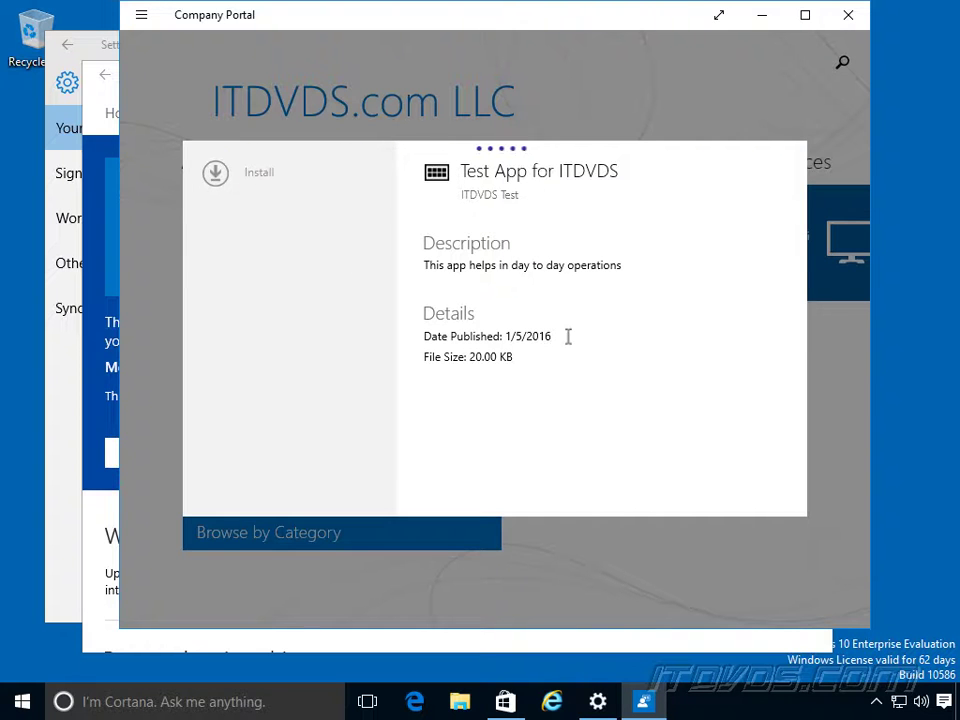